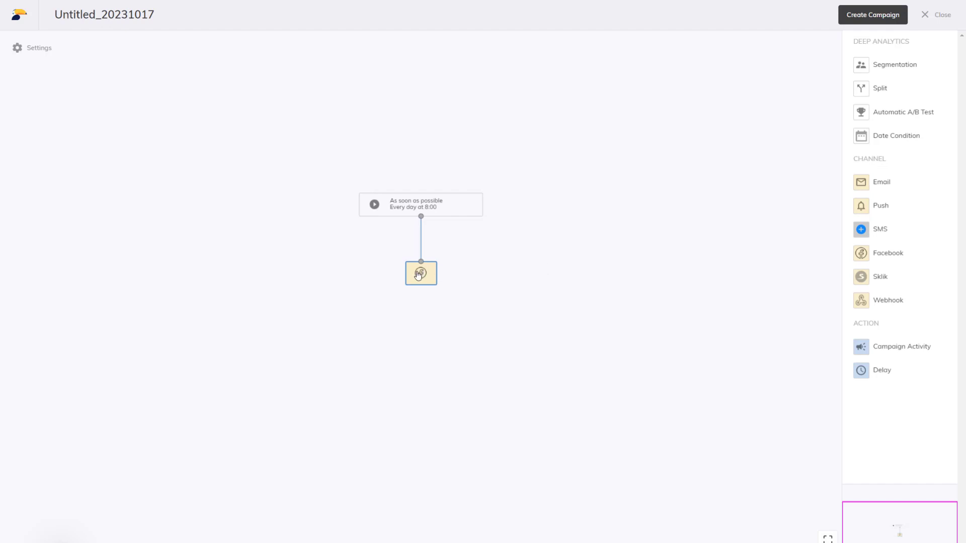
# Open the Facebook node's settings in the campaign flow and select the ad account Test
pyautogui.moveTo(421, 273)
pyautogui.click(381, 268)
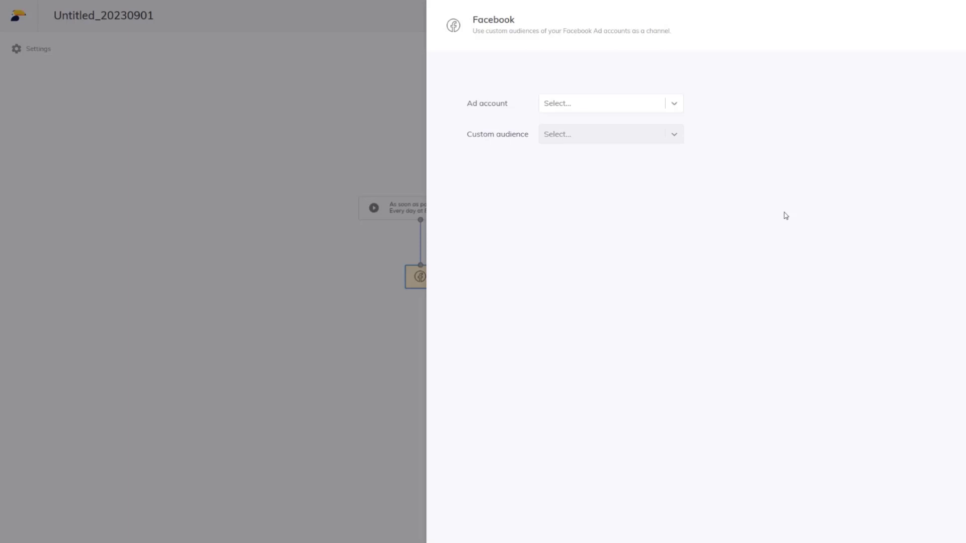
pyautogui.click(684, 108)
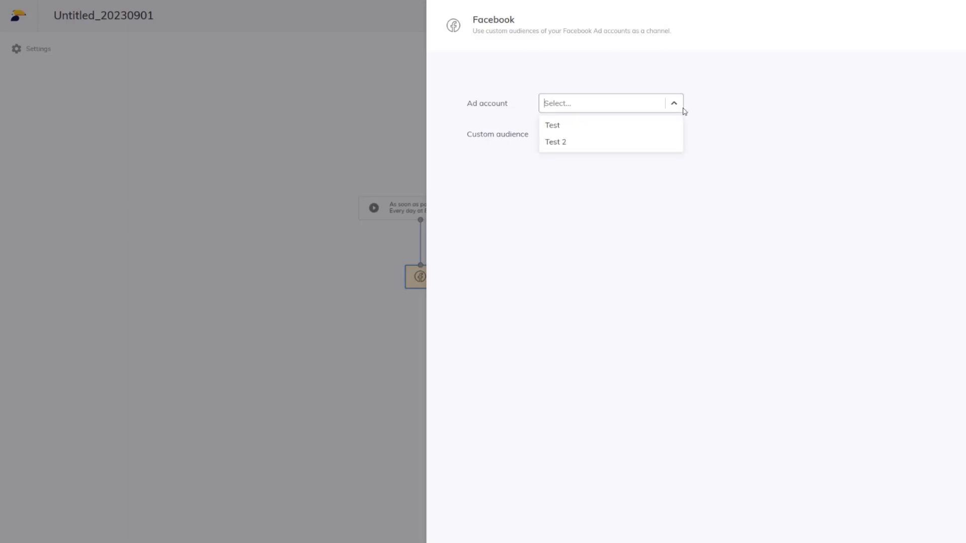
pyautogui.click(673, 128)
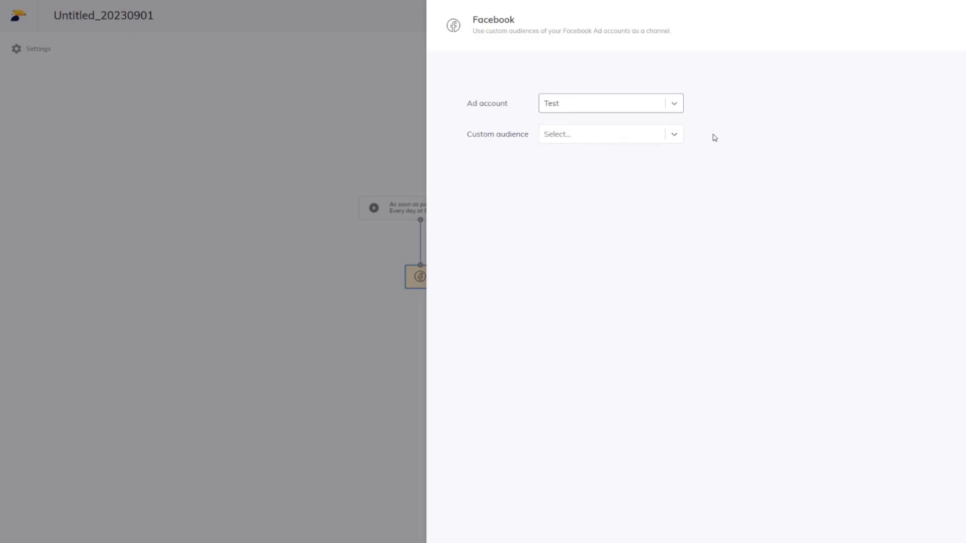
# Create a new custom audience named "New audience" for the Facebook channel
pyautogui.click(663, 135)
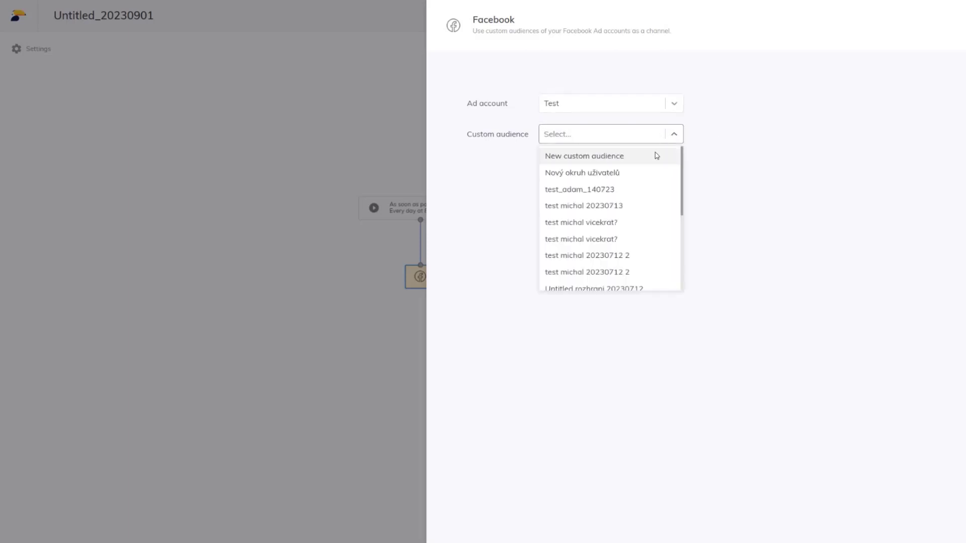
pyautogui.click(656, 157)
pyautogui.click(572, 175)
pyautogui.write('New audience')
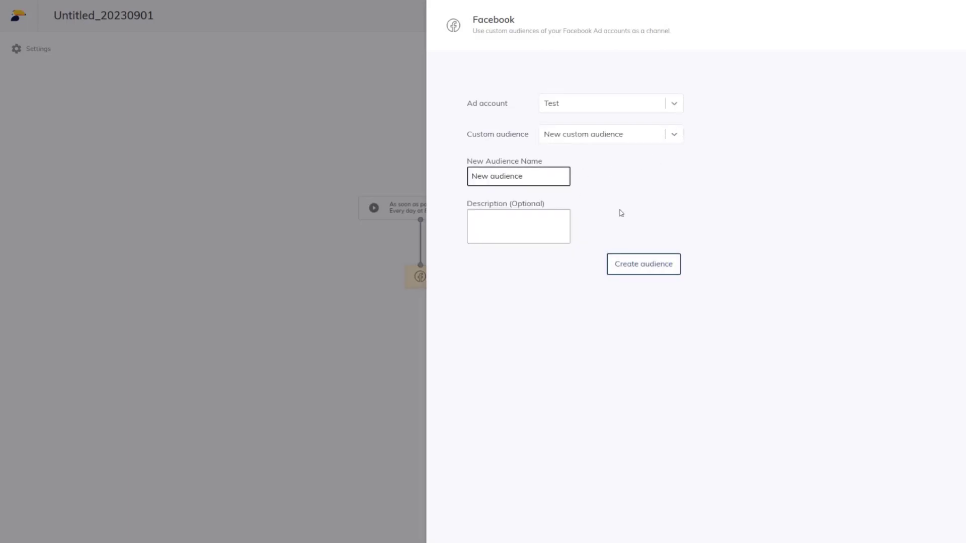
pyautogui.click(647, 265)
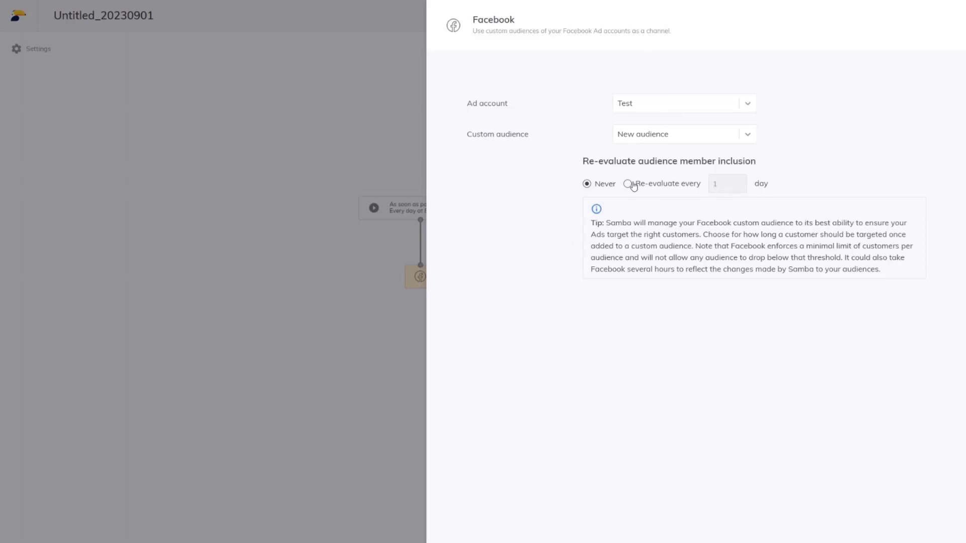
# Set audience member inclusion to re-evaluate every 7 days and save the Facebook node's settings
pyautogui.click(637, 184)
pyautogui.doubleClick(715, 184)
pyautogui.write('7')
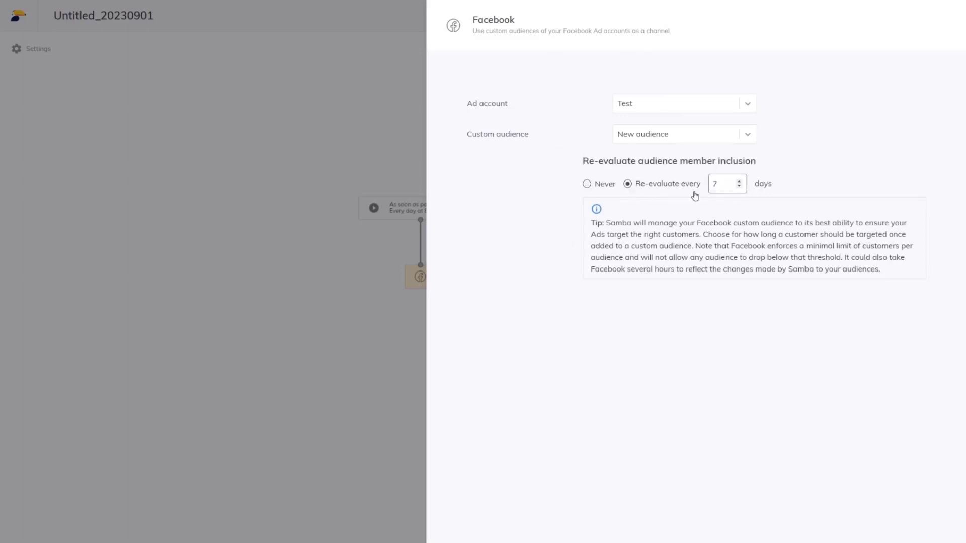
pyautogui.click(692, 223)
pyautogui.click(901, 541)
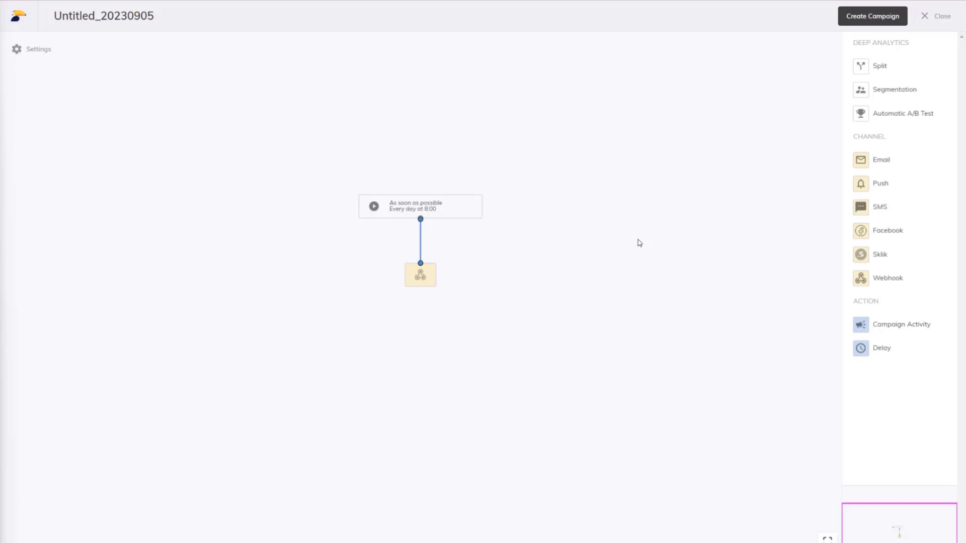
# Open the Webhook node for editing and name its action "Bonus points export"
pyautogui.click(425, 282)
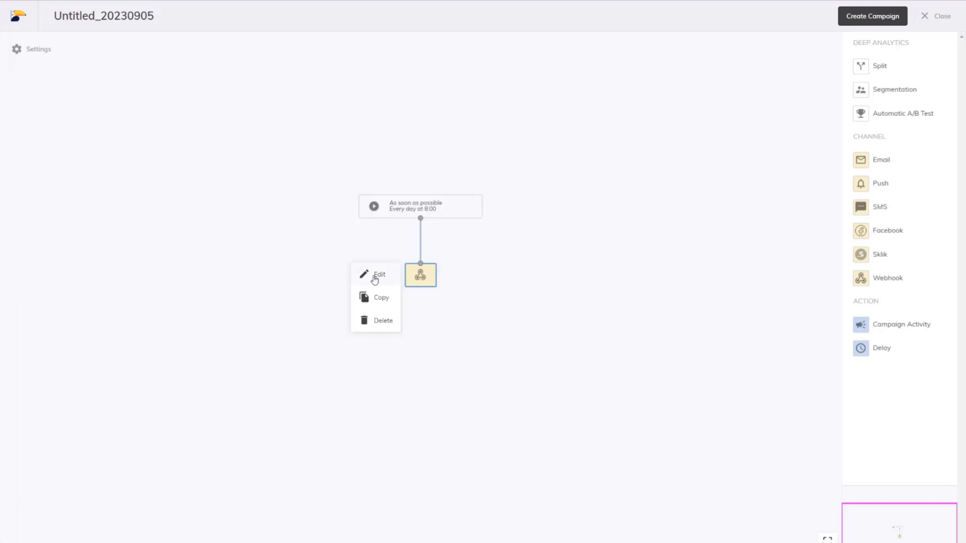
pyautogui.click(374, 277)
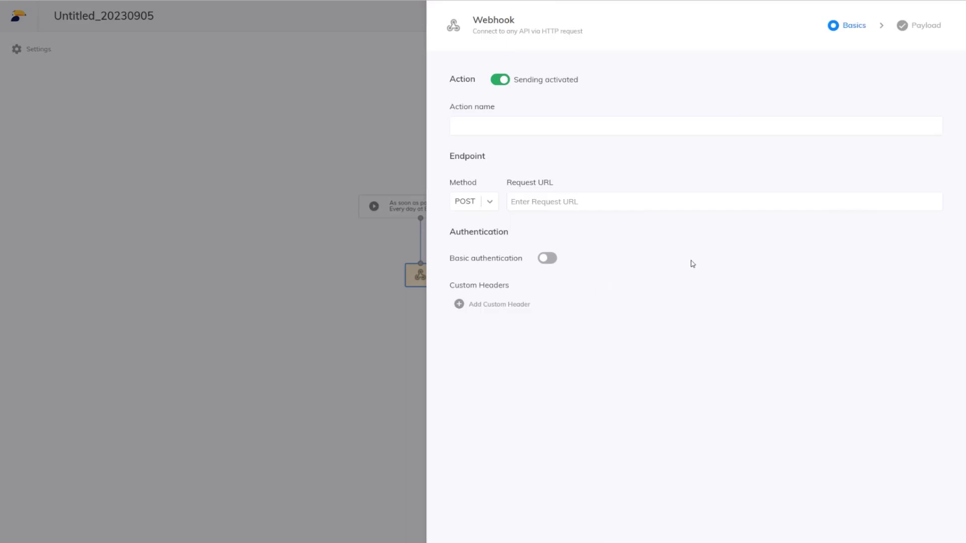
pyautogui.click(627, 127)
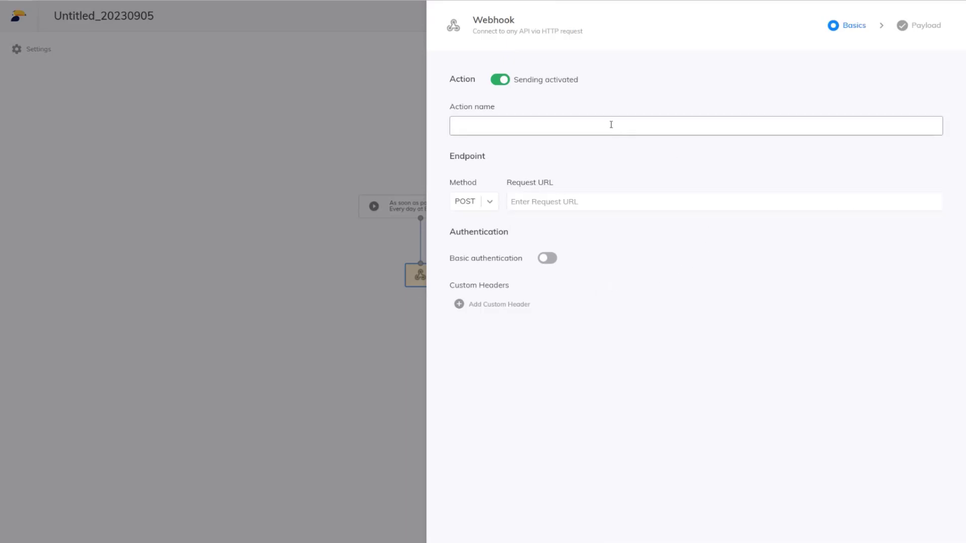
pyautogui.write('Bonus points export')
pyautogui.click(632, 156)
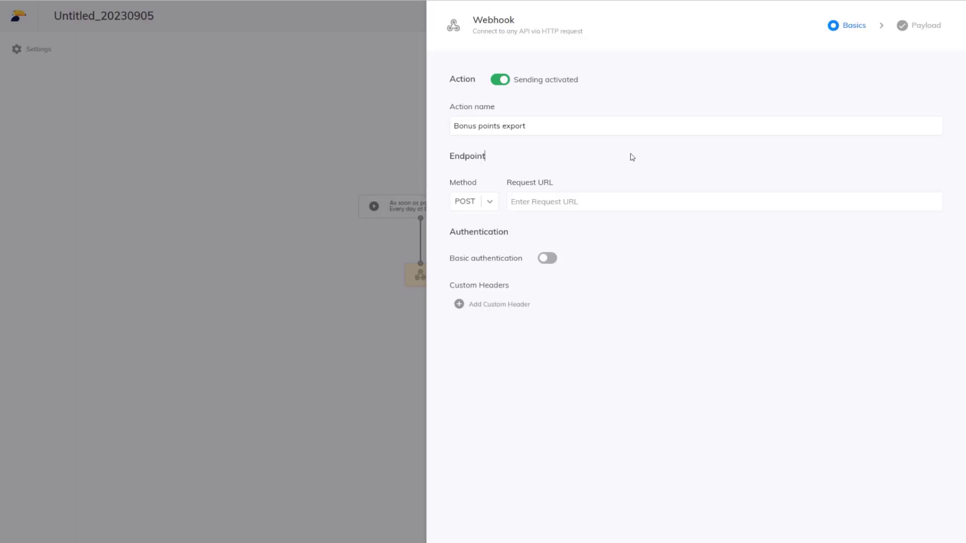
# Set the endpoint method to POST and paste the shop's api.samba.ai request URL ending in /export-bonus-points
pyautogui.click(490, 202)
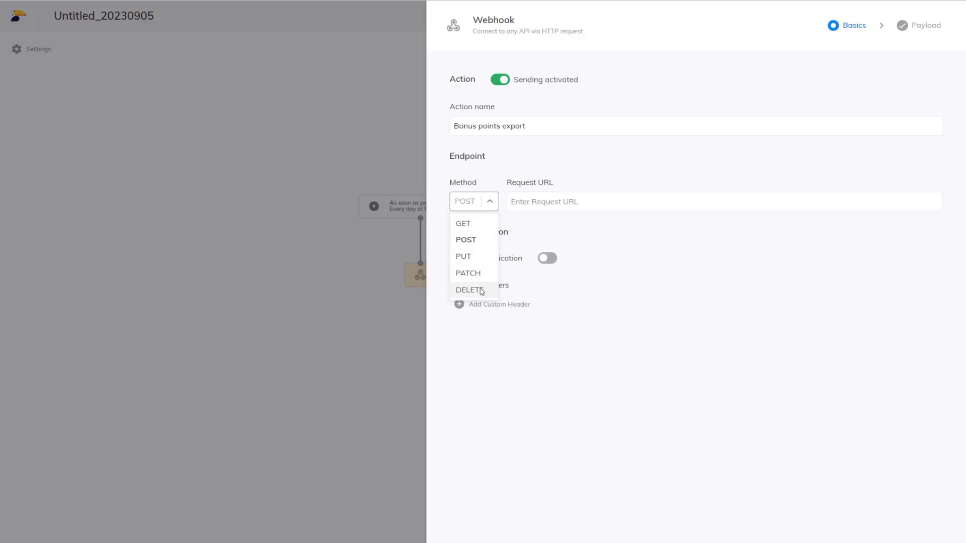
pyautogui.click(465, 239)
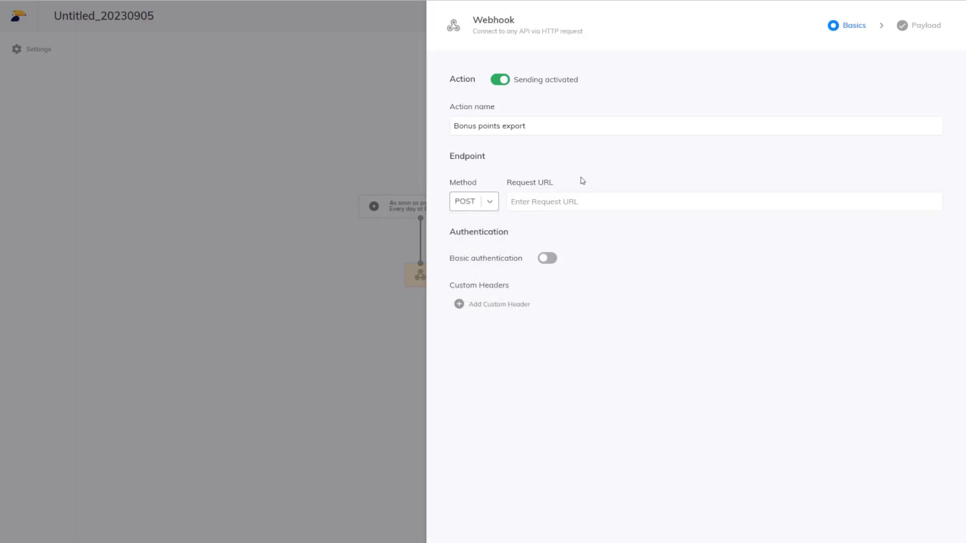
pyautogui.click(587, 201)
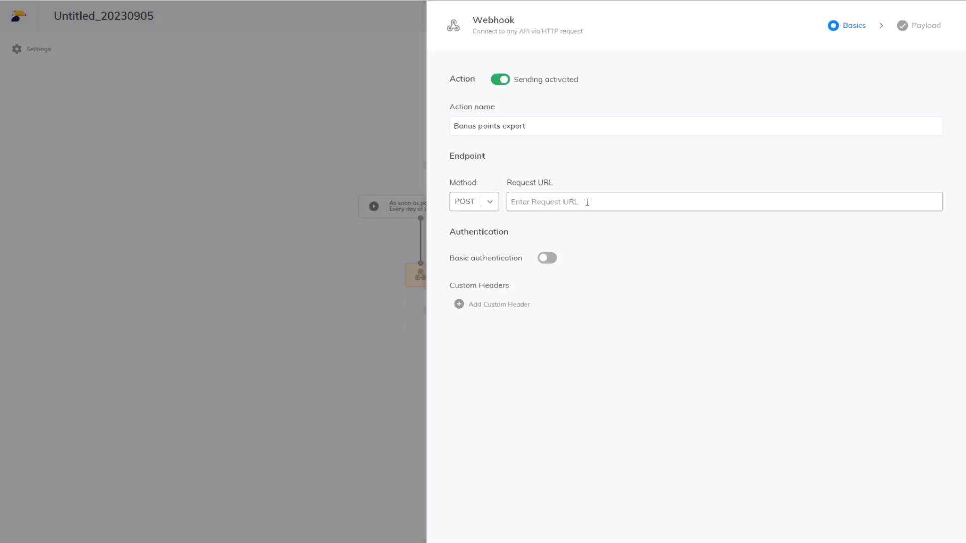
pyautogui.hotkey('ctrl', 'v')
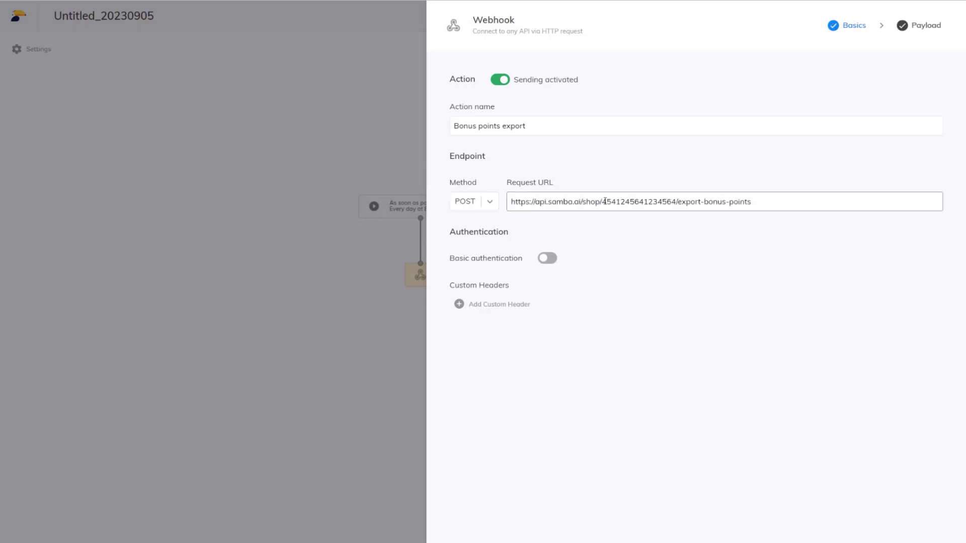
pyautogui.click(603, 234)
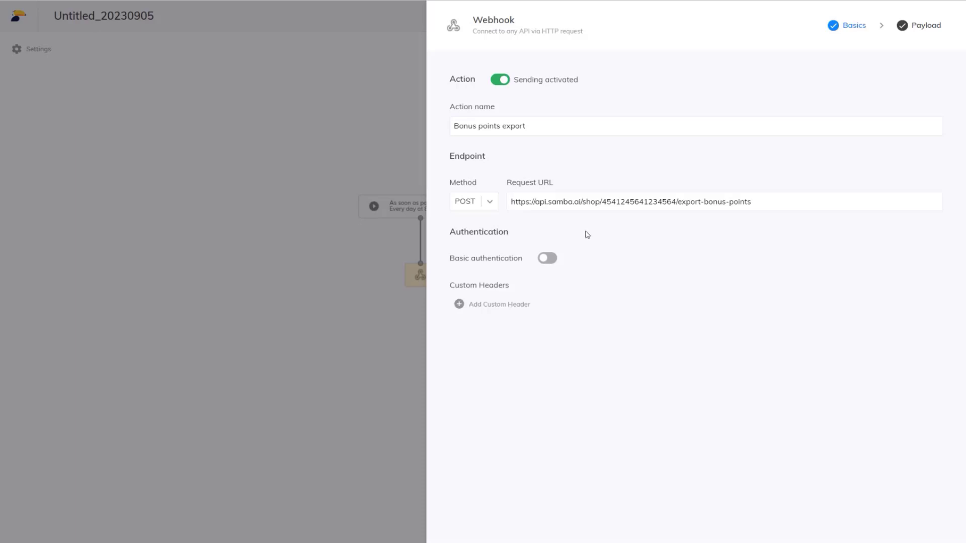
# Try basic authentication and an empty custom header on the webhook, removing the header and switching authentication off again
pyautogui.click(546, 259)
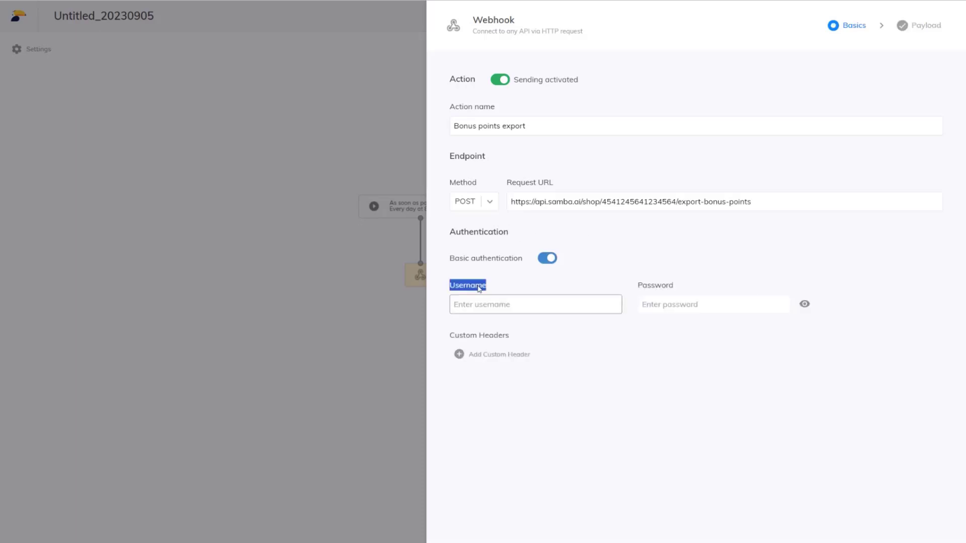
pyautogui.doubleClick(661, 287)
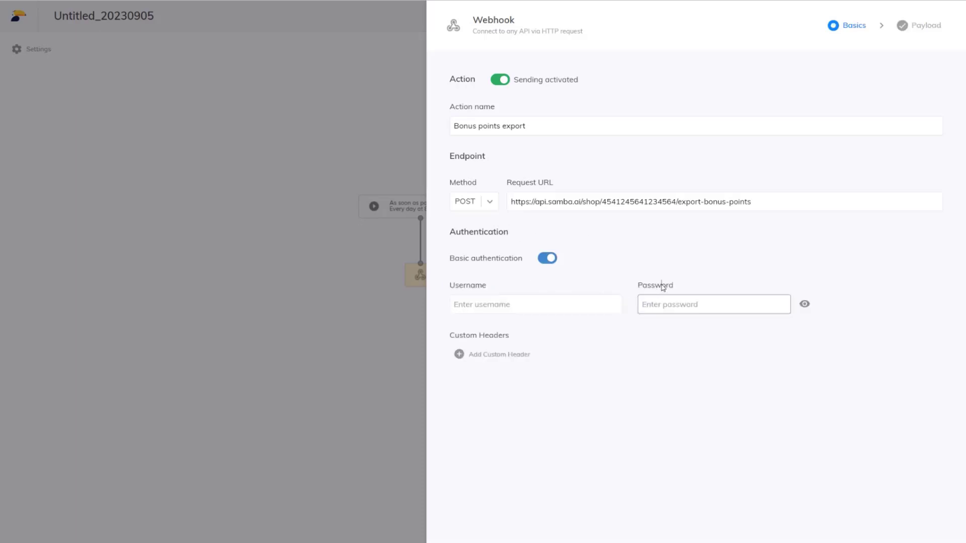
pyautogui.click(614, 285)
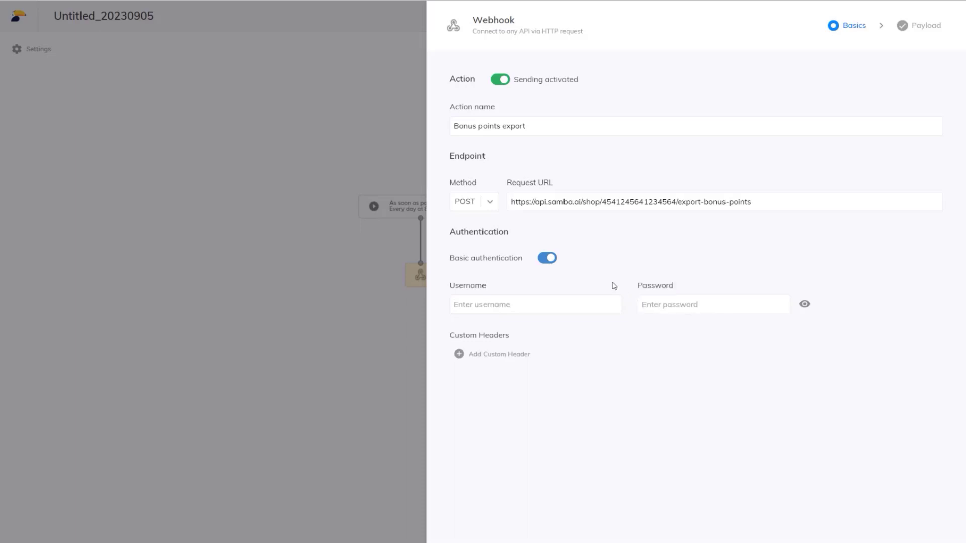
pyautogui.click(494, 357)
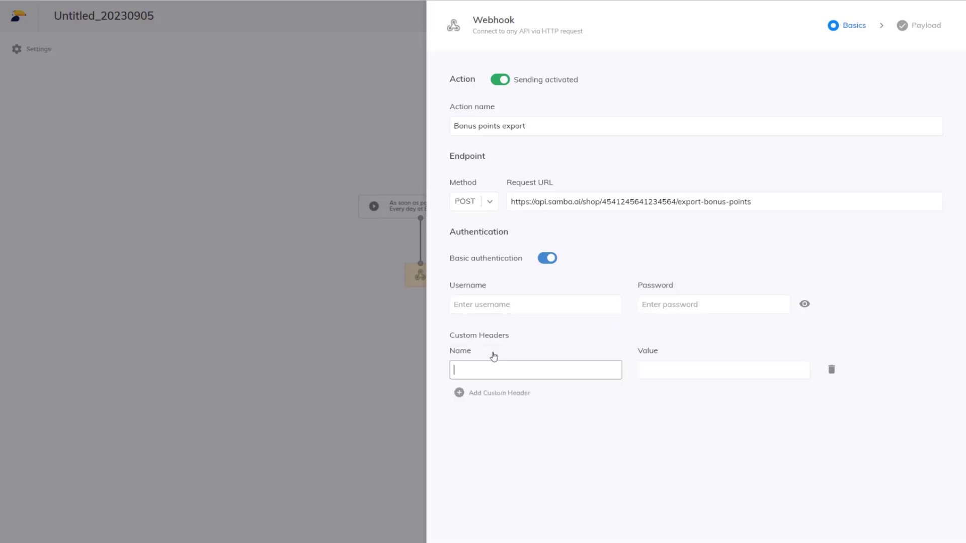
pyautogui.click(831, 369)
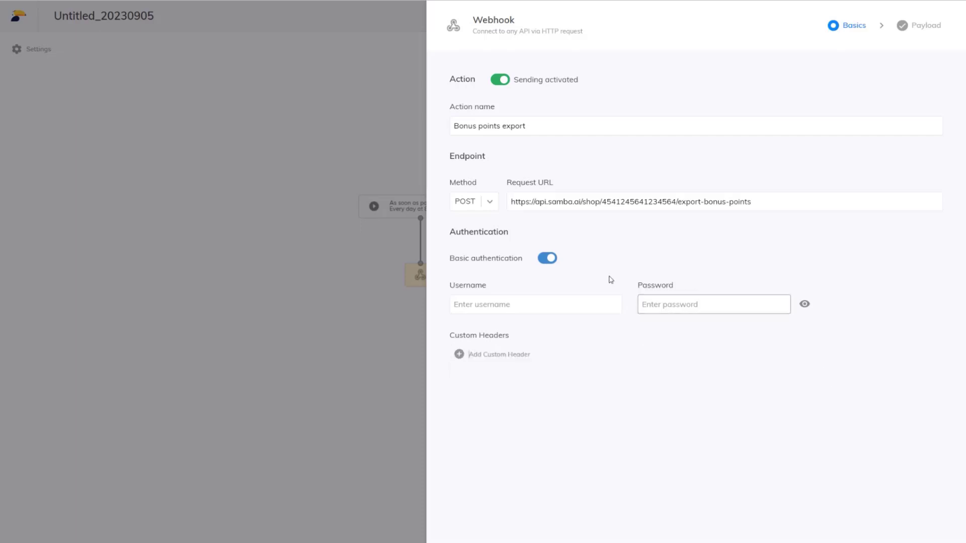
pyautogui.click(548, 258)
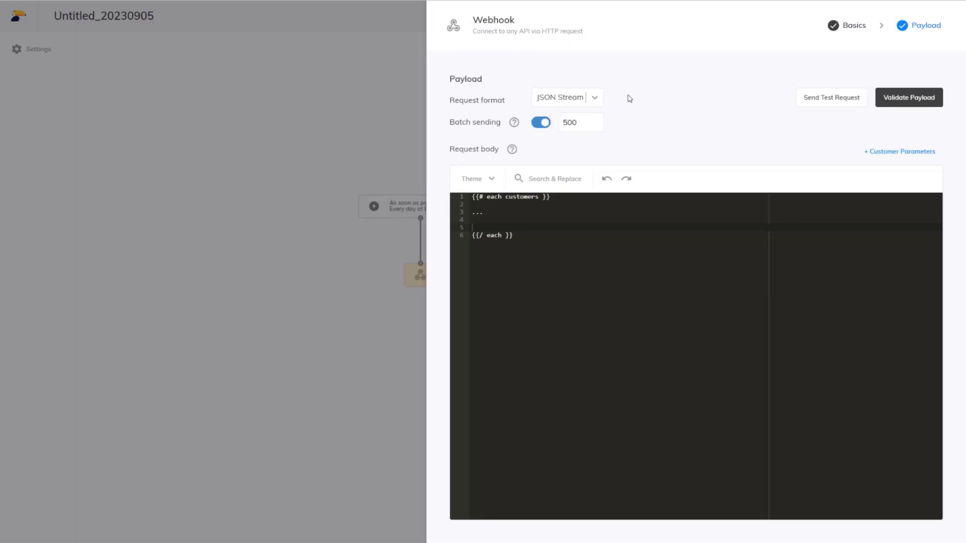
# Try the Custom request format for the webhook payload and set the format to JSON
pyautogui.click(593, 103)
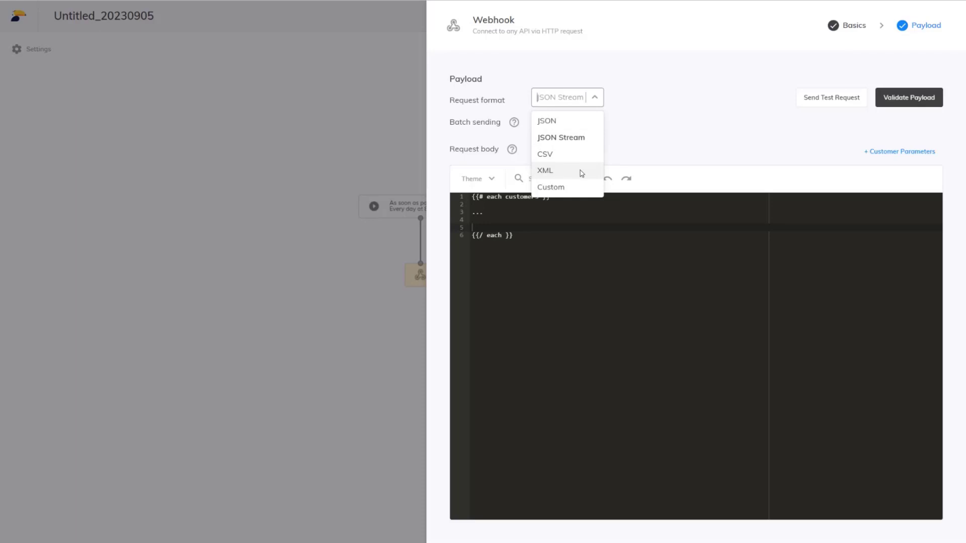
pyautogui.click(572, 190)
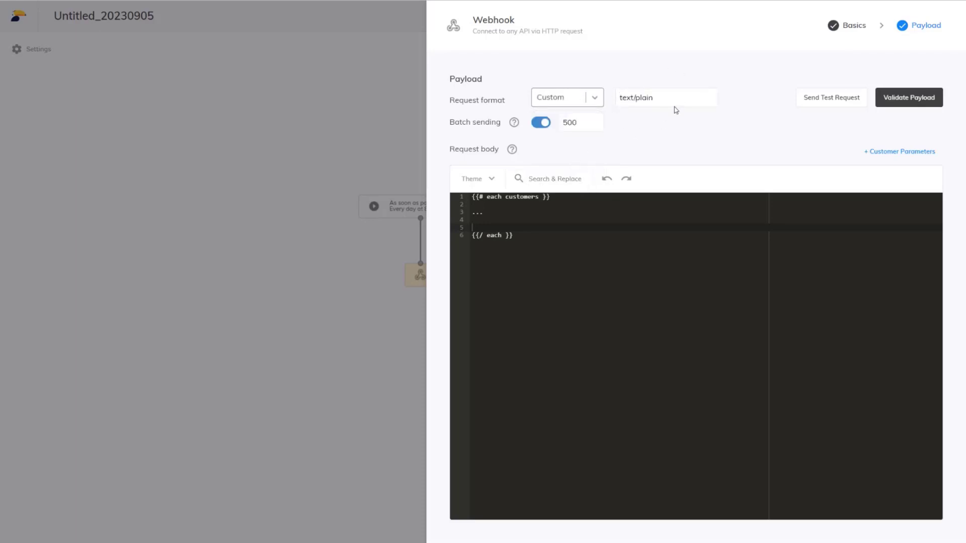
pyautogui.click(587, 94)
pyautogui.click(565, 120)
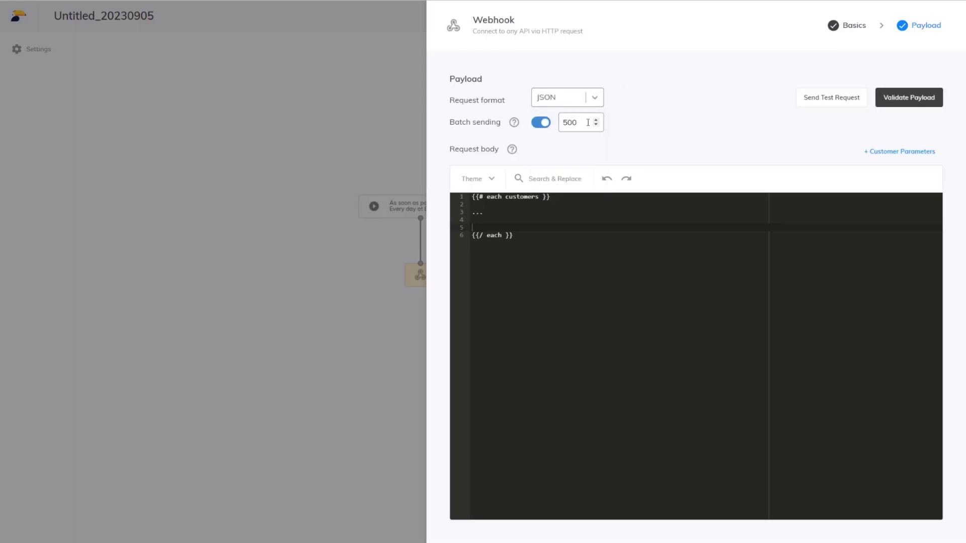
pyautogui.moveTo(449, 123); pyautogui.dragTo(502, 123)
pyautogui.click(611, 124)
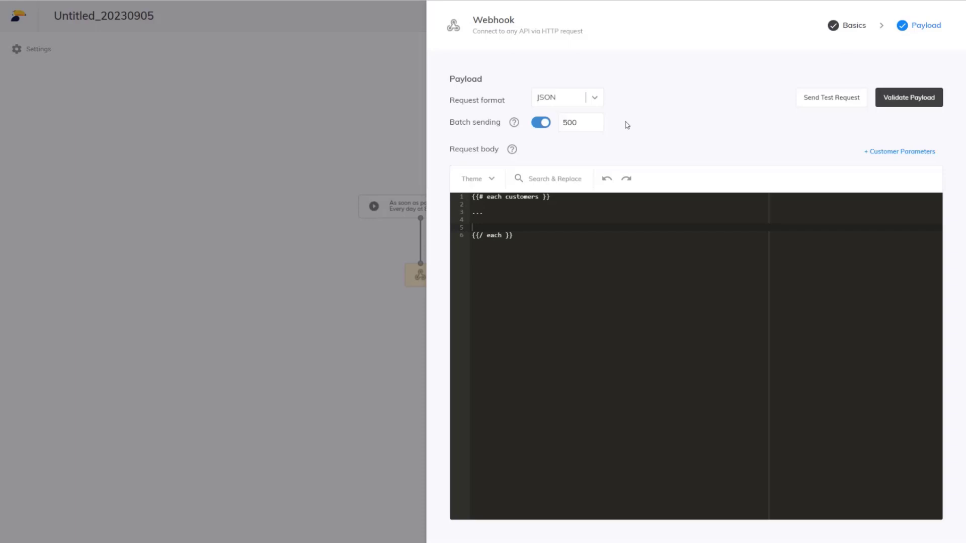
# Replace the request body with a pasted each-customers template containing customer_id, email_address and bonus_points with the "Bonus body" parameter lookup
pyautogui.moveTo(529, 237); pyautogui.dragTo(471, 197)
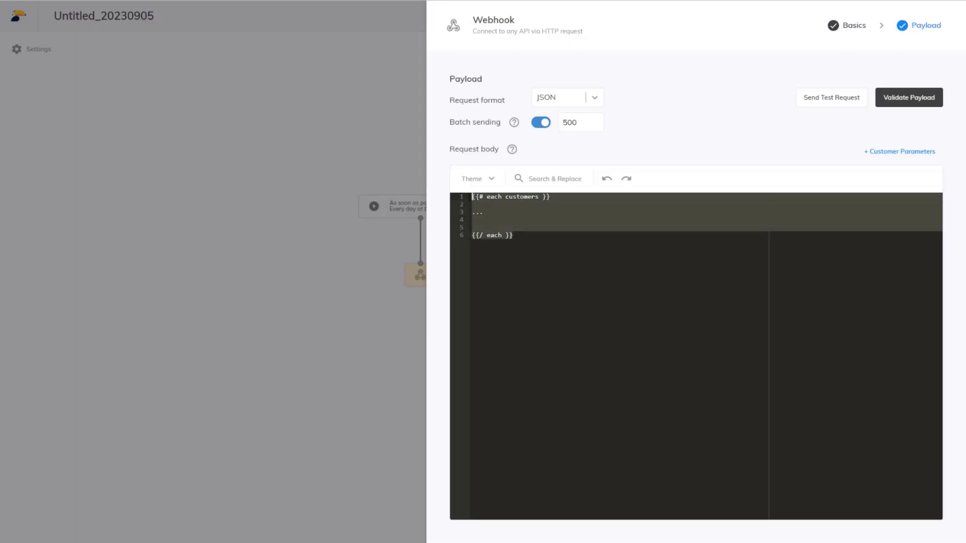
pyautogui.click(619, 198)
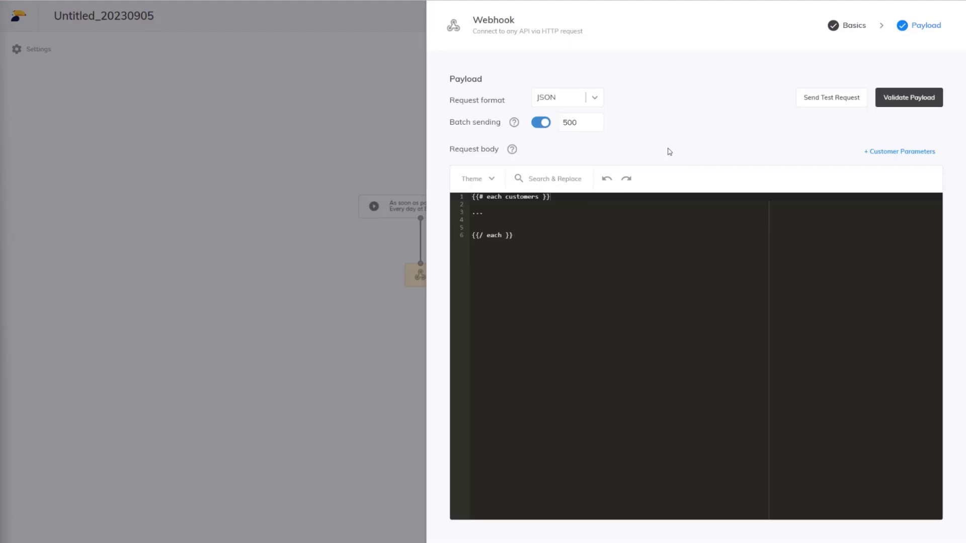
pyautogui.click(606, 233)
pyautogui.hotkey('ctrl', 'a')
pyautogui.write('{{# each customers }} {  "customer_id":"{{ id }}",  "email_address":"{{ email }}",  "bonus_points": "{{ lookup parameters "Bonus body" }}" } {{/ each }}')
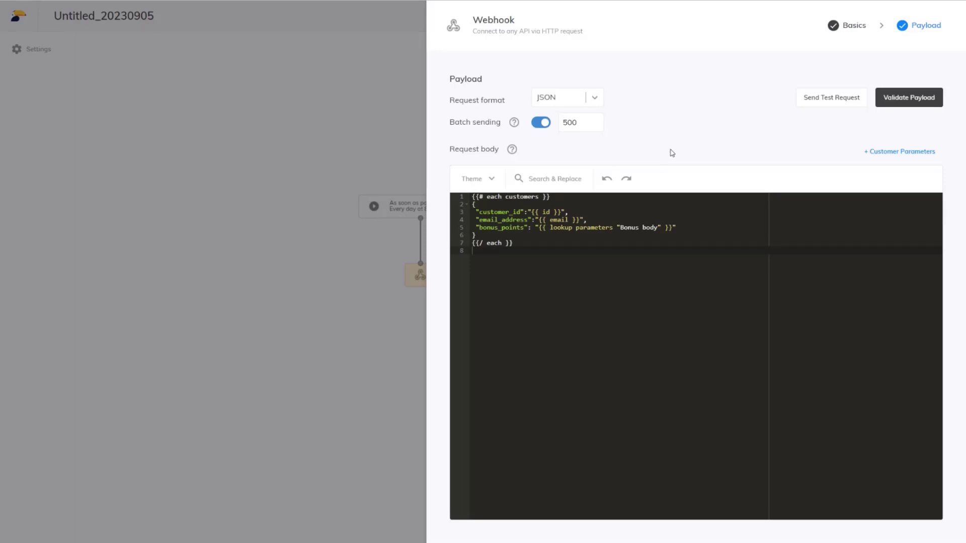
# Validate the webhook payload and save the Webhook node's settings
pyautogui.click(907, 100)
pyautogui.click(926, 541)
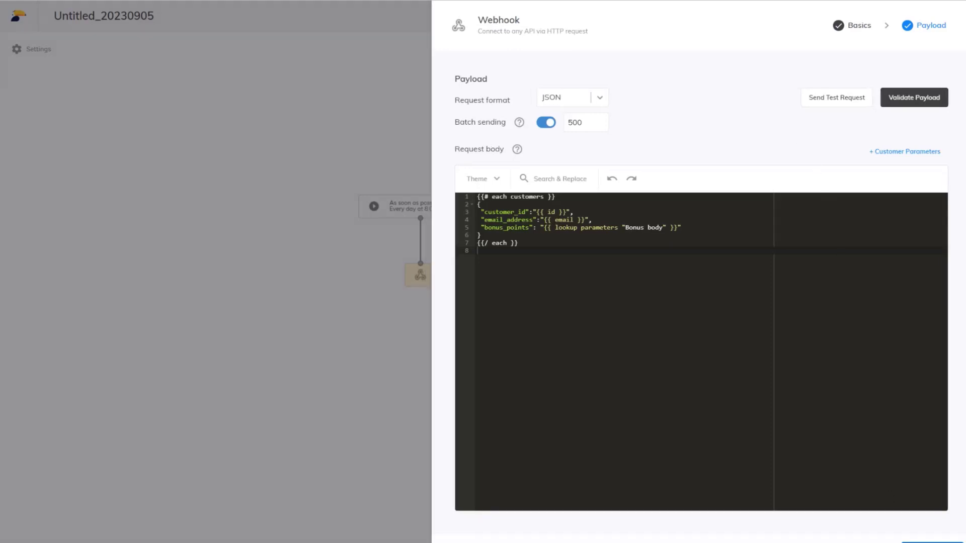